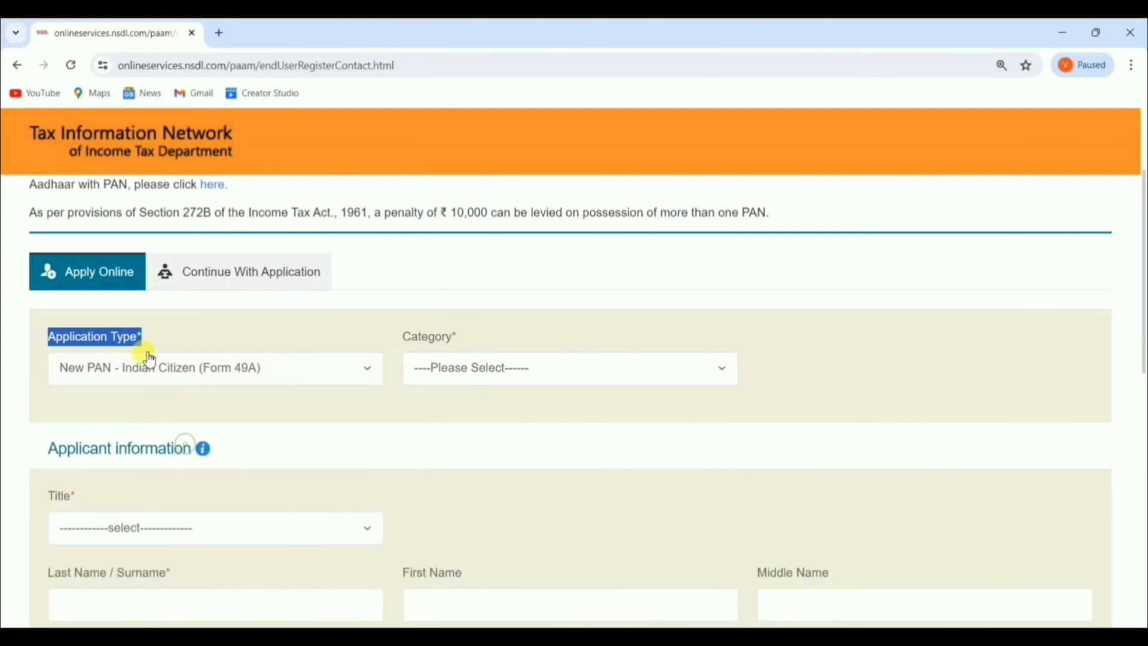
Step: Set the application category to INDIVIDUAL and accept the consent statement for submitting data to Protean
click(431, 368)
click(432, 426)
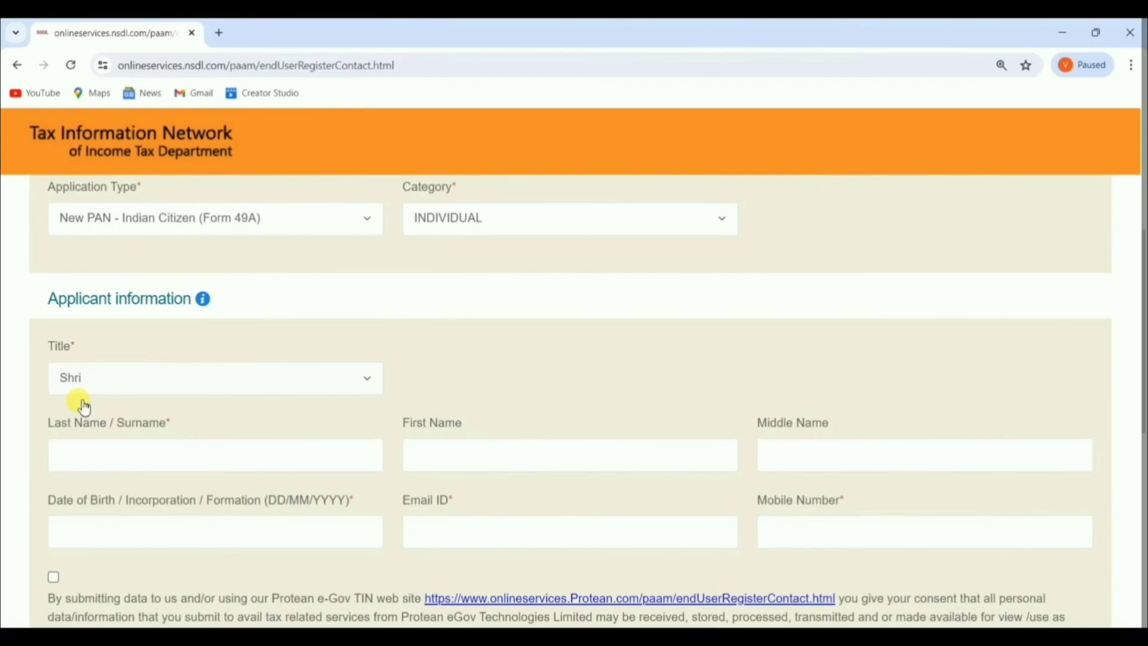
scroll(72, 382, down, 3)
click(55, 353)
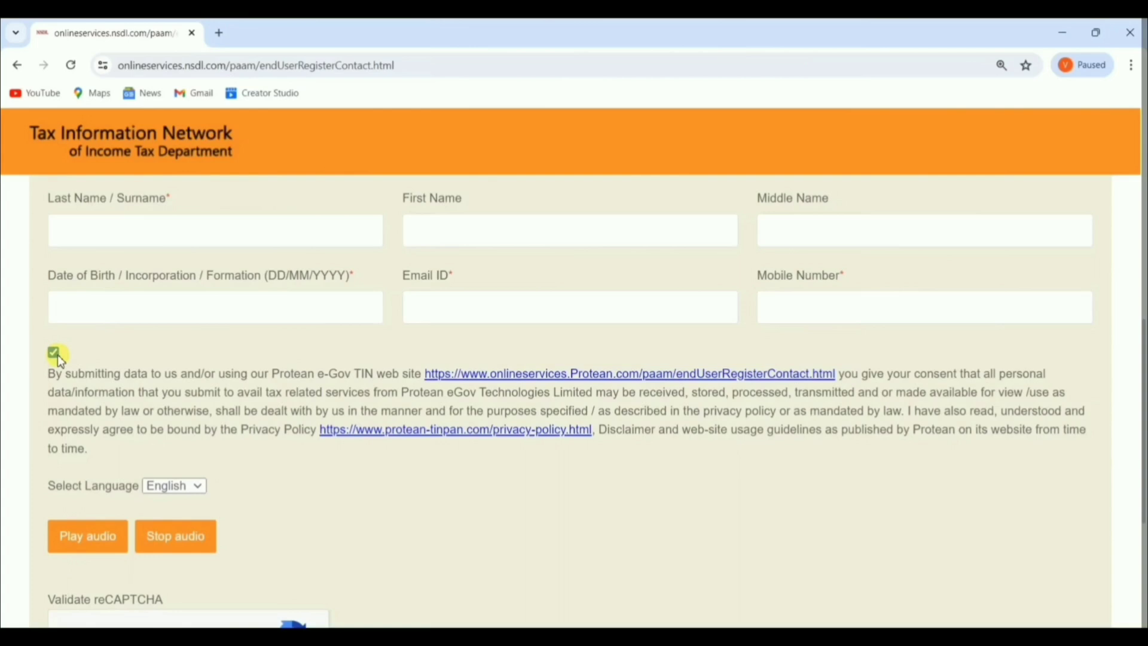
scroll(65, 418, down, 2)
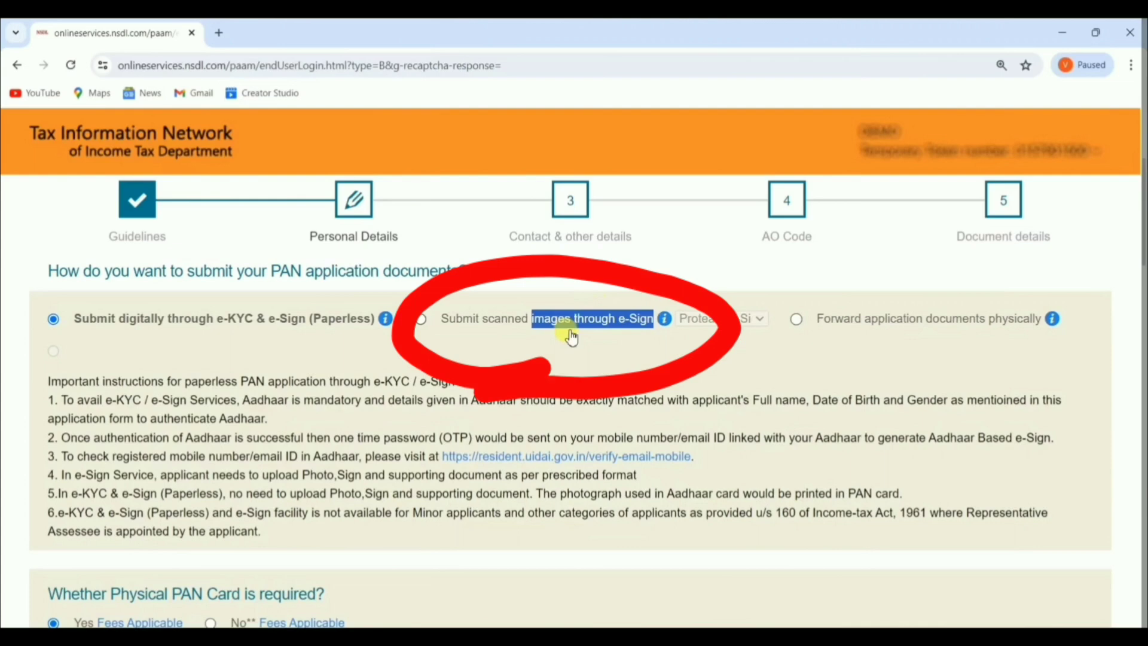
Step: Choose to submit the PAN application documents as scanned images through e-Sign
click(615, 337)
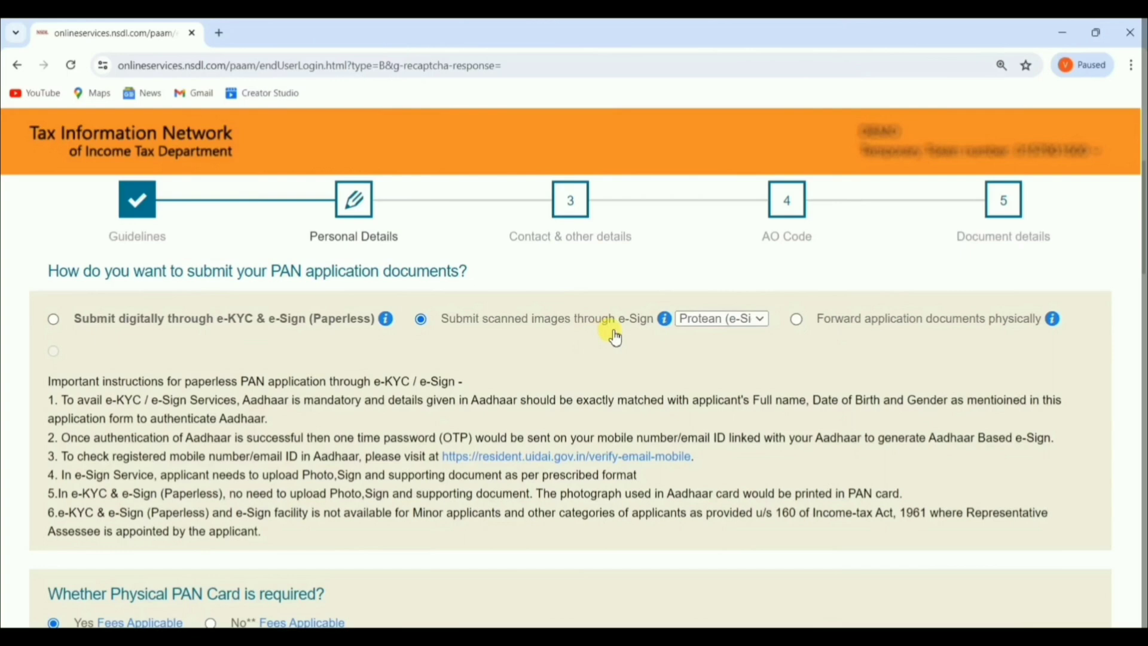
scroll(74, 381, down, 3)
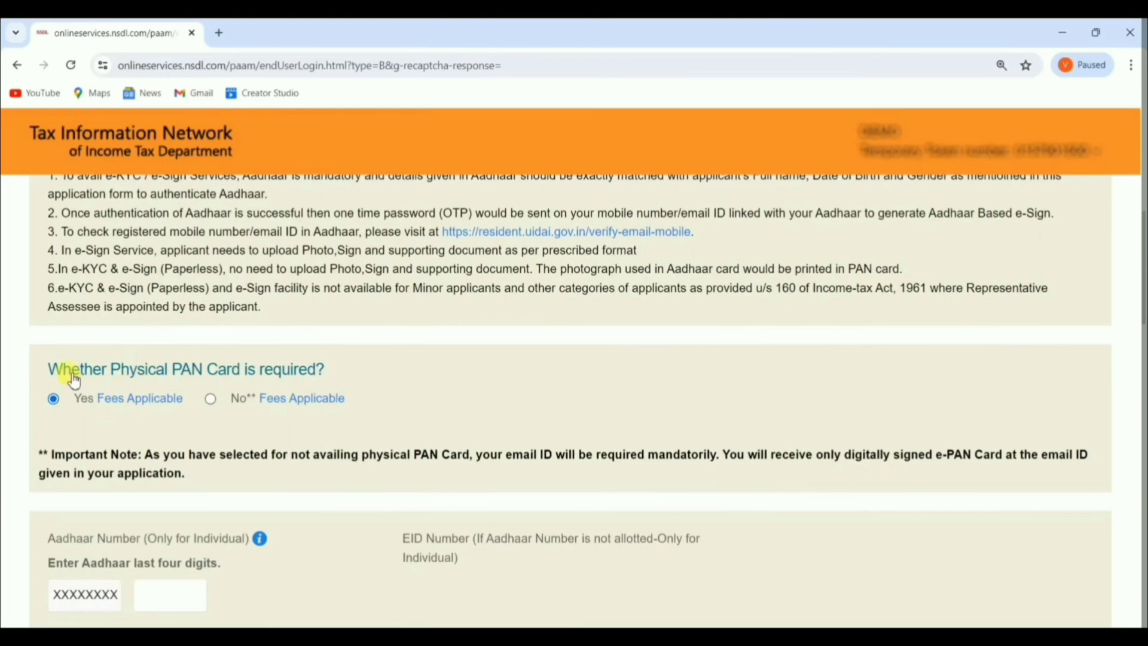
Step: Go through the Personal Details fields for physical PAN card, Aadhaar digits, name as per Aadhaar, applicant's name, other names and parents
scroll(74, 381, down, 2)
click(153, 445)
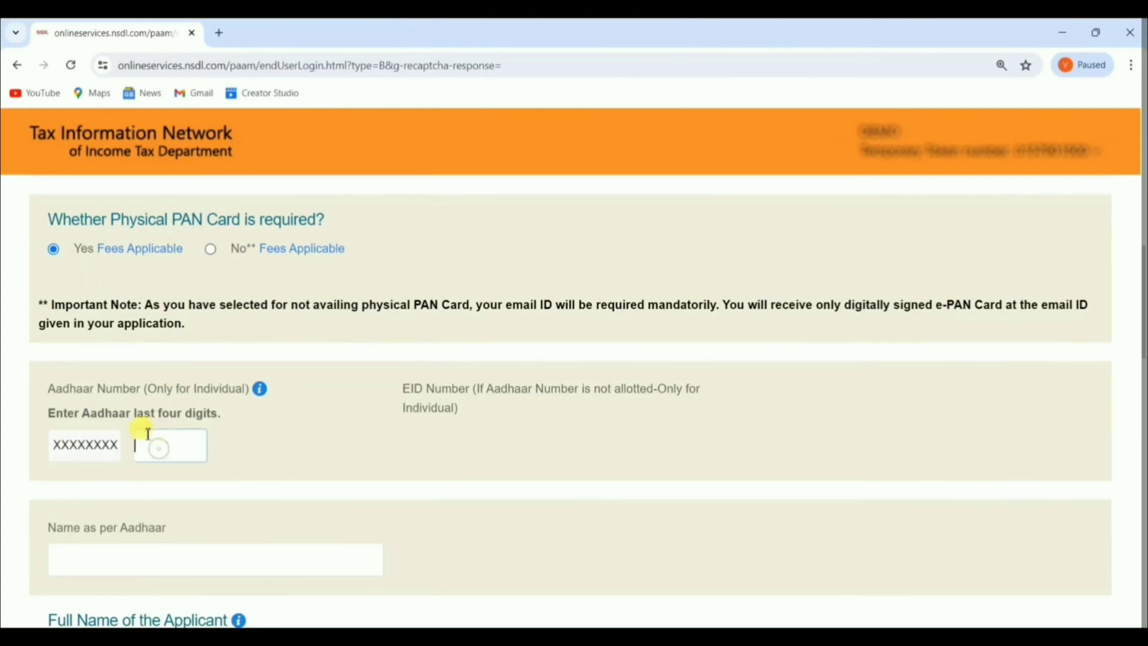
scroll(147, 434, down, 3)
click(117, 398)
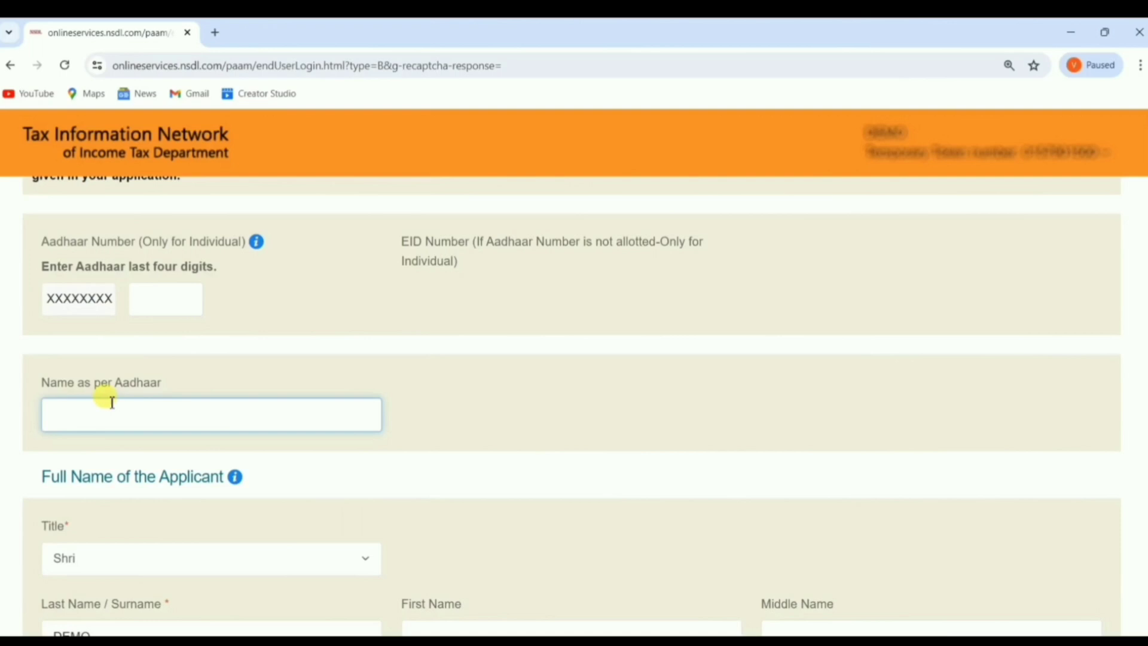
scroll(132, 399, down, 4)
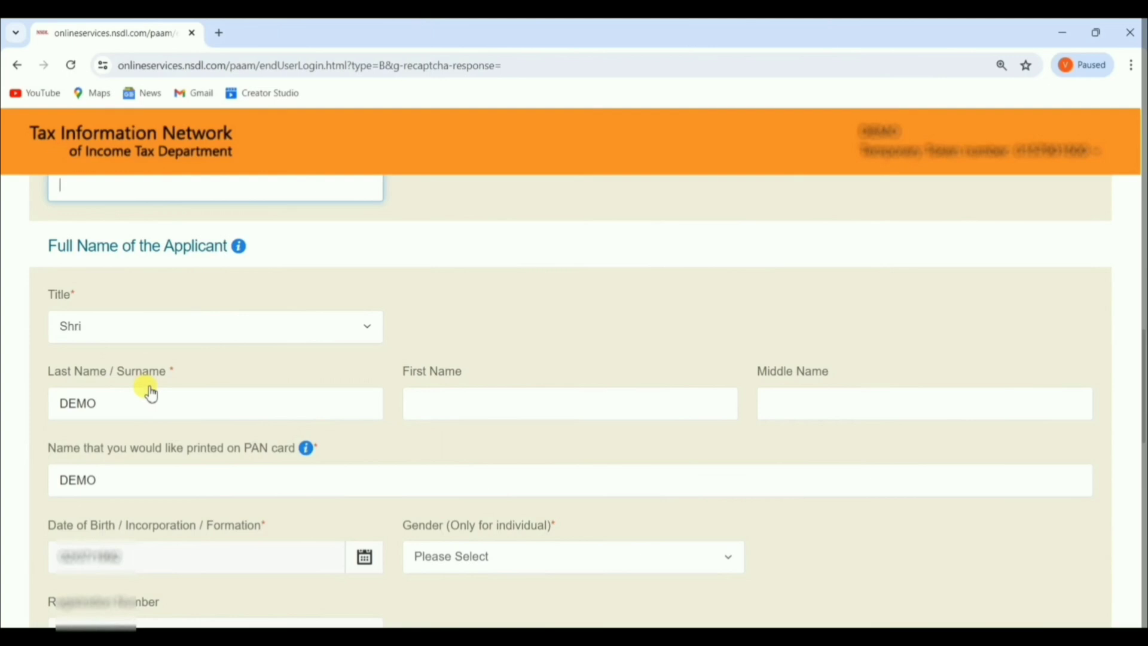
scroll(151, 394, down, 1)
click(133, 407)
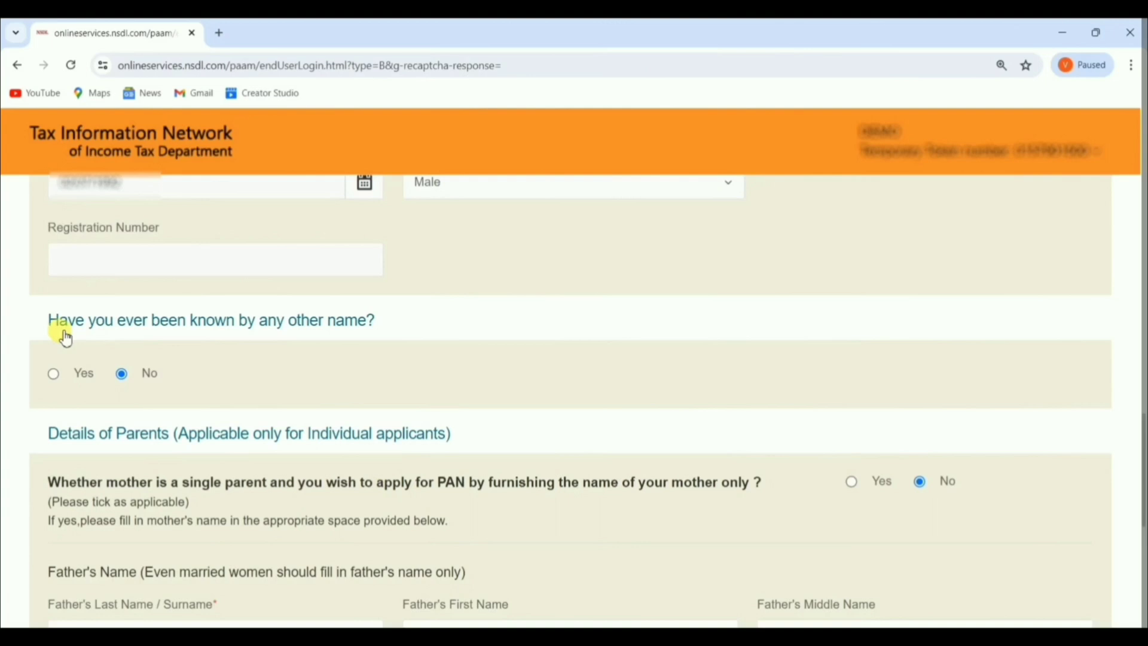
scroll(66, 338, down, 4)
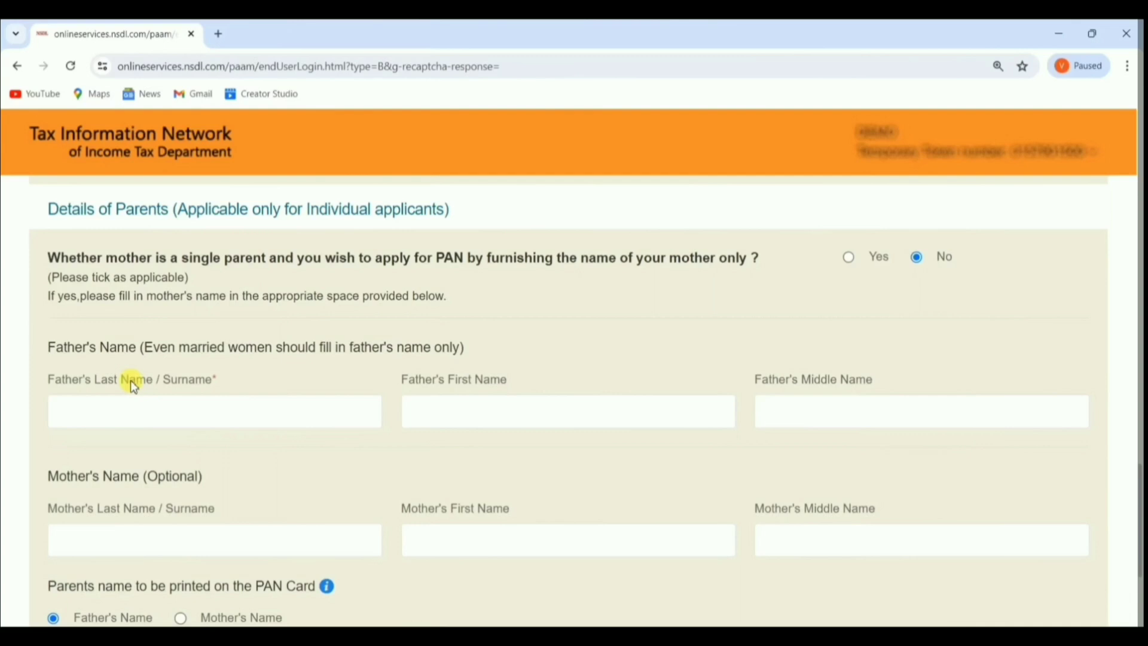
scroll(57, 376, down, 4)
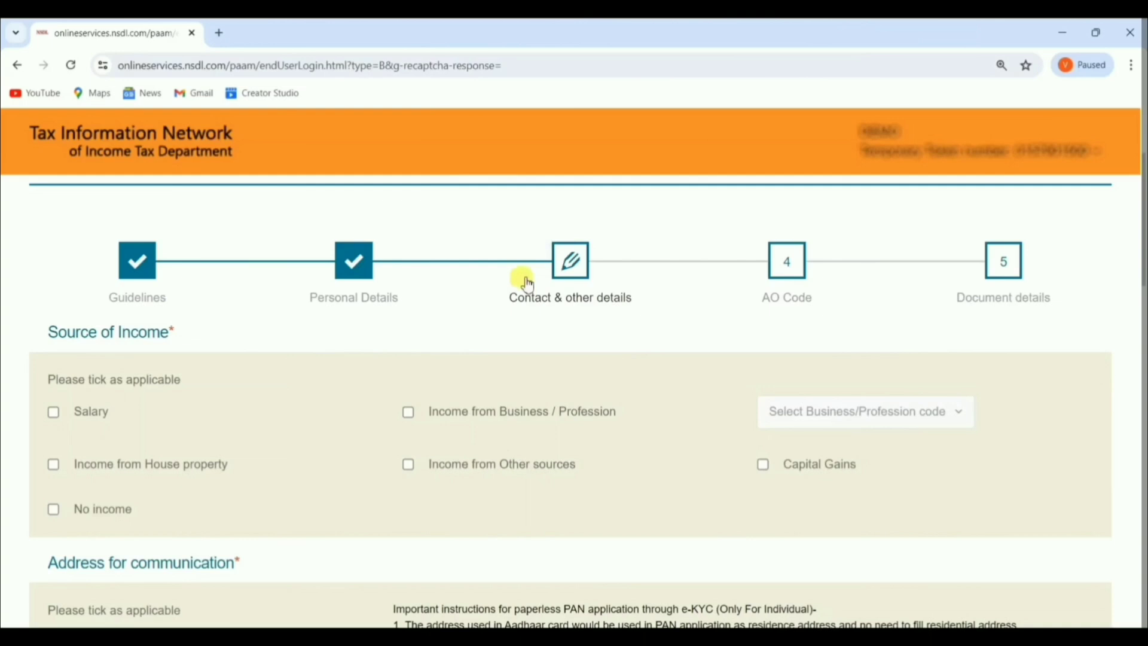
Step: Fill in the Source of Income section using the Salary and No income options
scroll(299, 359, down, 3)
click(89, 277)
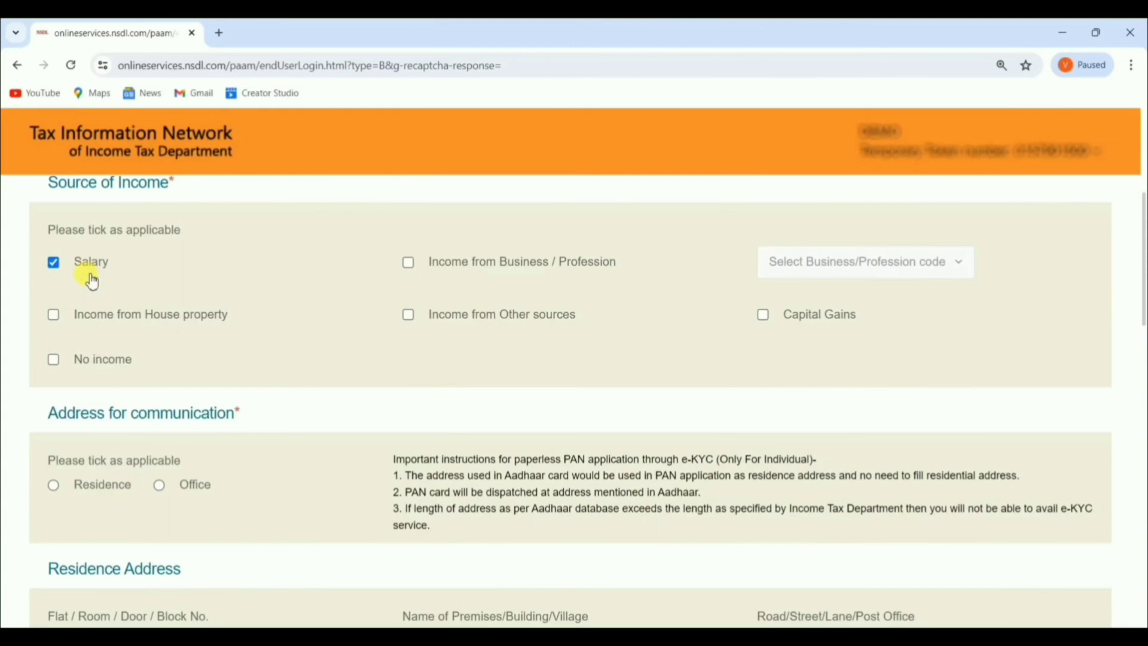
click(100, 362)
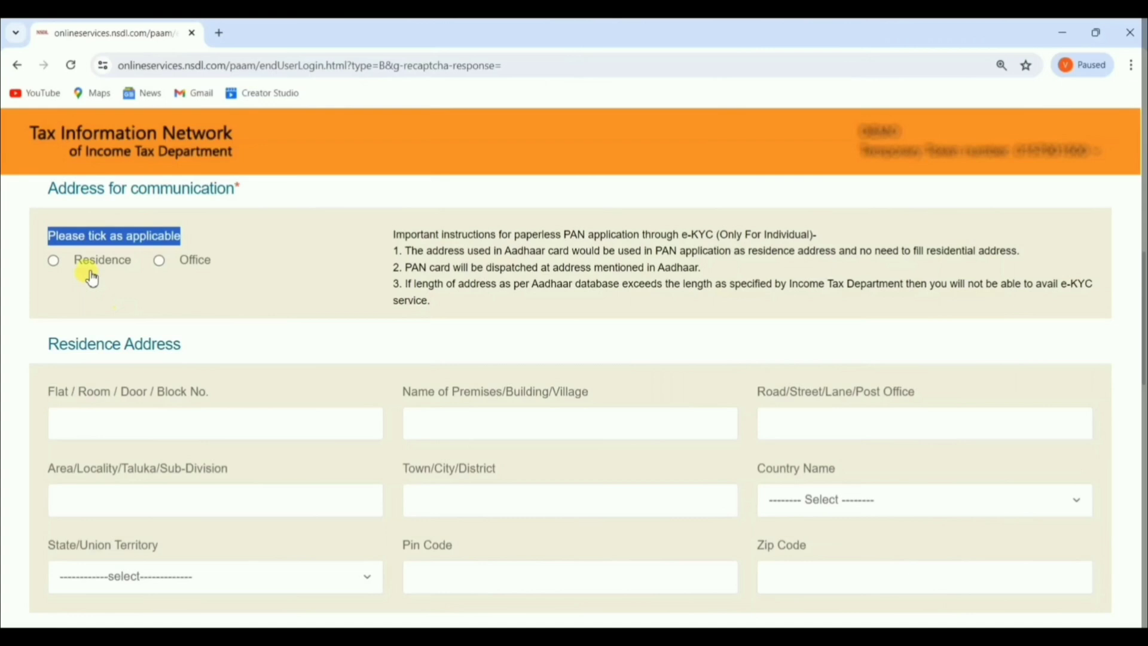
Step: Go through the residence address, telephone and representative assessee sections and advance to the AO Code stage
scroll(590, 275, down, 6)
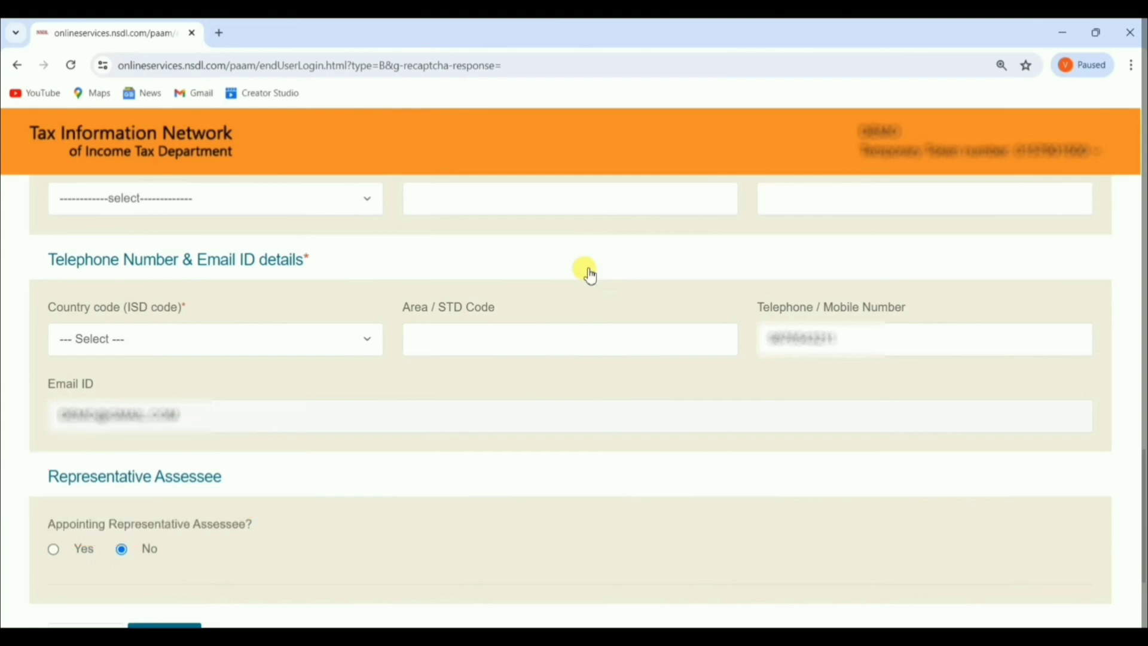
scroll(589, 275, down, 3)
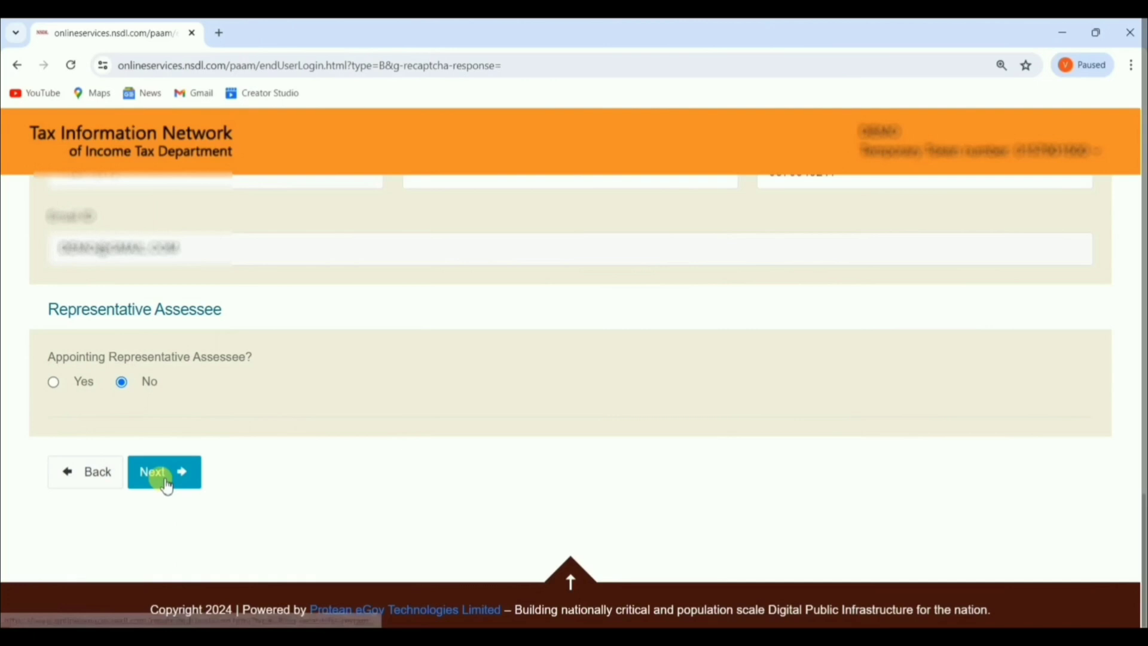
click(164, 472)
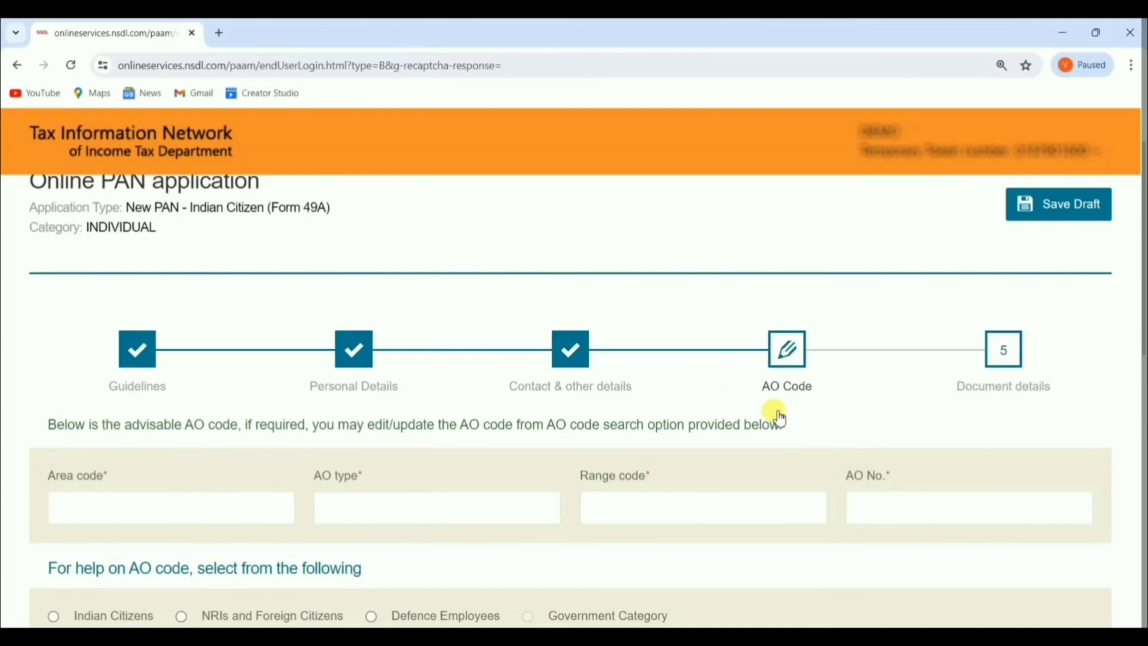
Step: Fetch the list of AO codes for Indian Citizens in the state MAHARASHTRA and city MUMBAI
scroll(239, 410, down, 2)
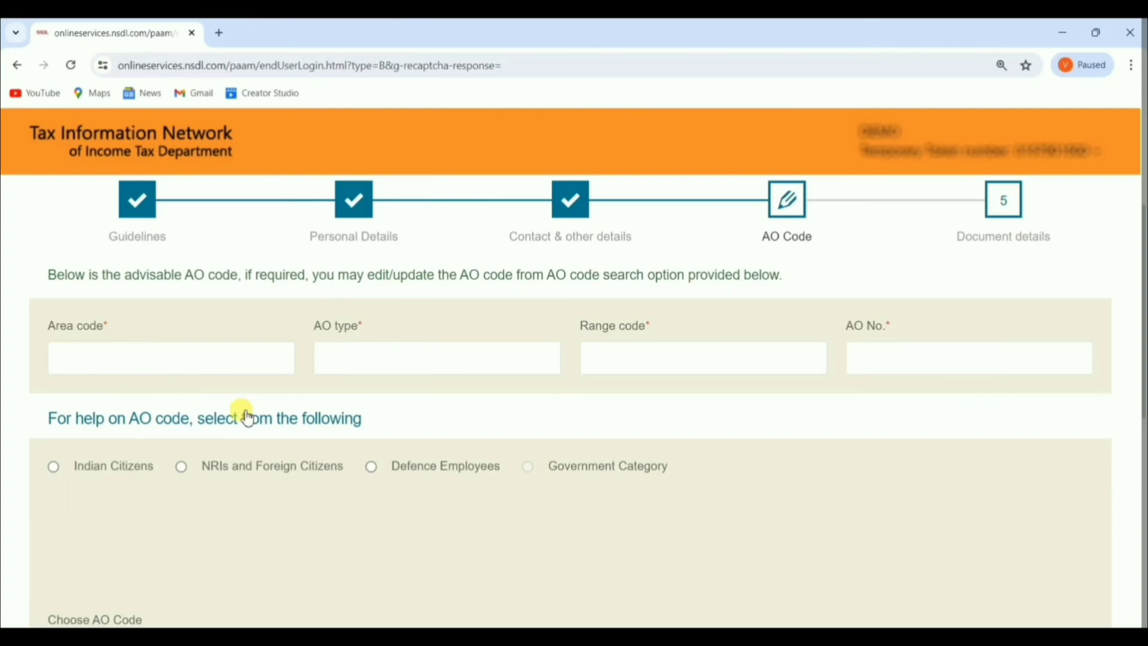
click(107, 466)
scroll(107, 413, down, 1)
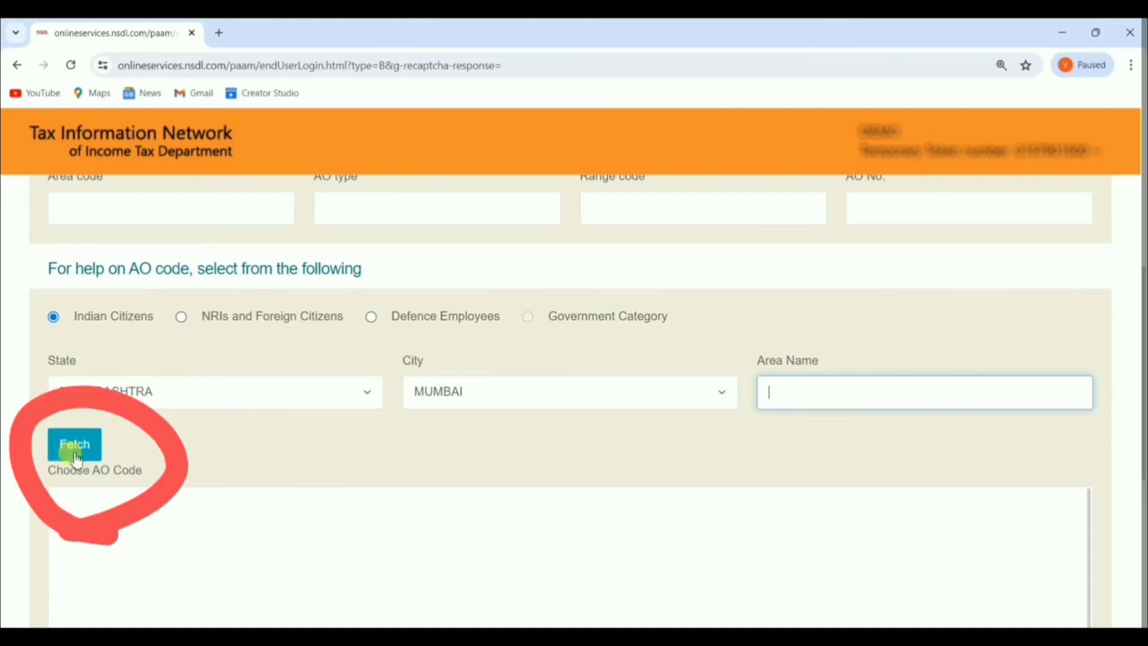
click(75, 446)
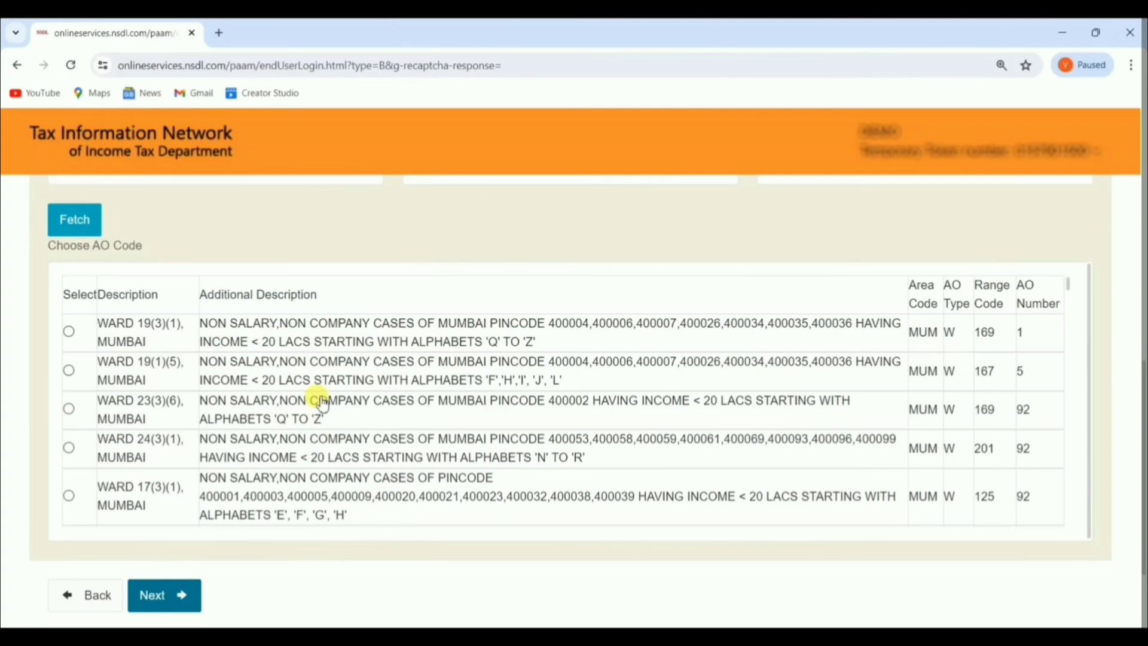
scroll(589, 463, up, 10)
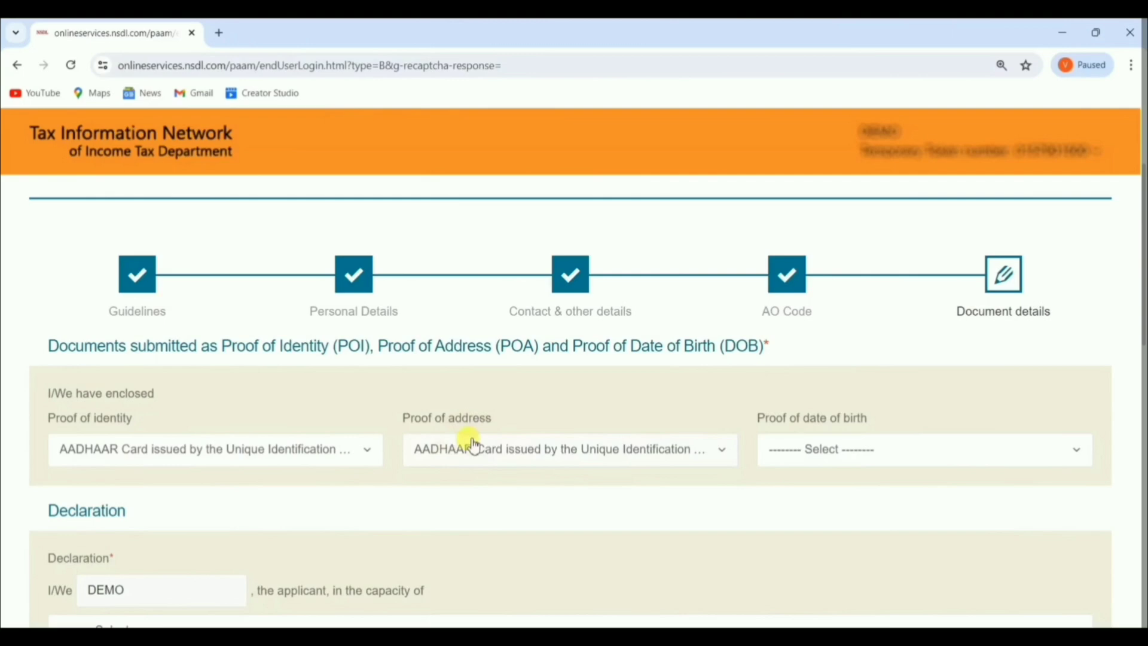
Step: Set the proof of date of birth to the AADHAAR Card issued by the Unique Identification Authority of India
click(831, 450)
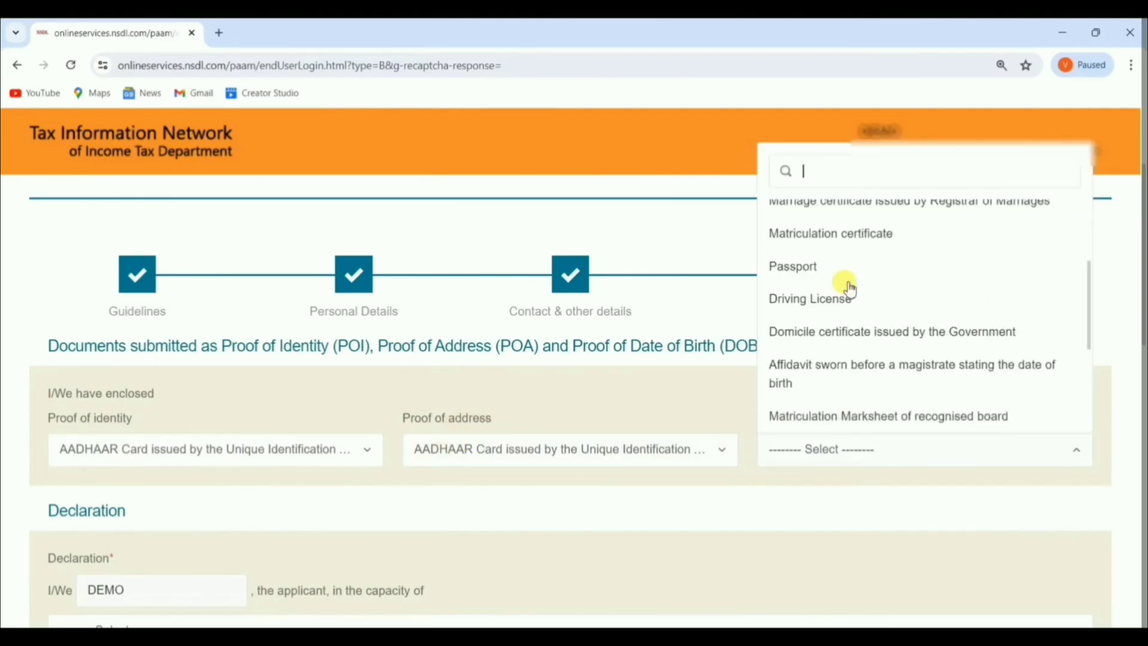
scroll(843, 272, down, 3)
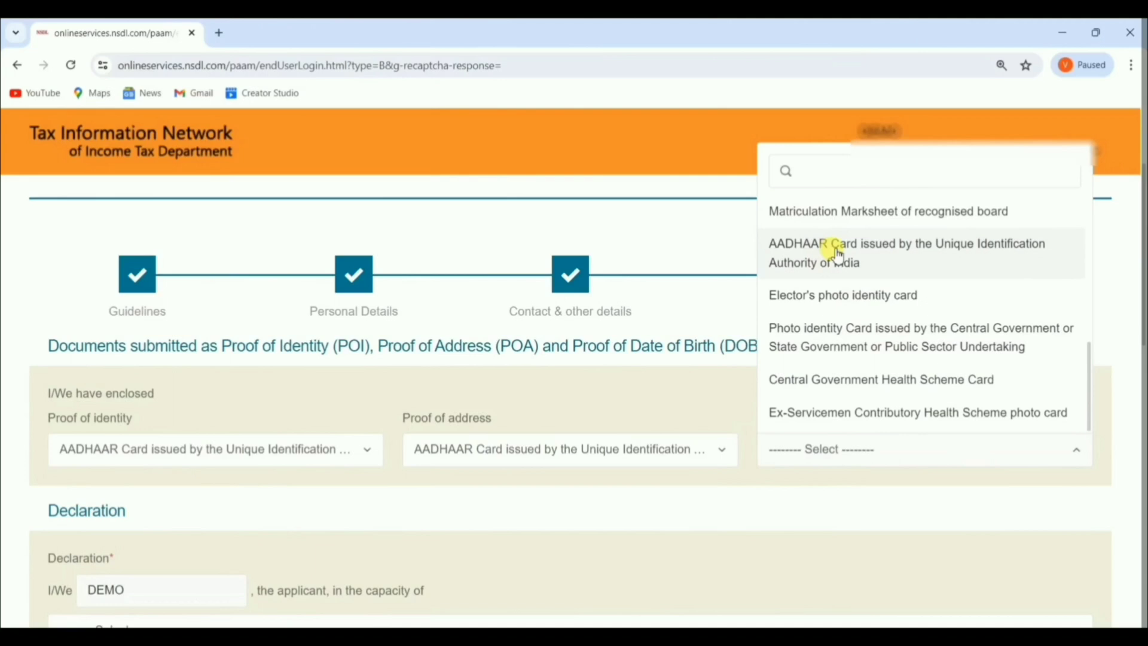
click(839, 254)
scroll(109, 344, down, 5)
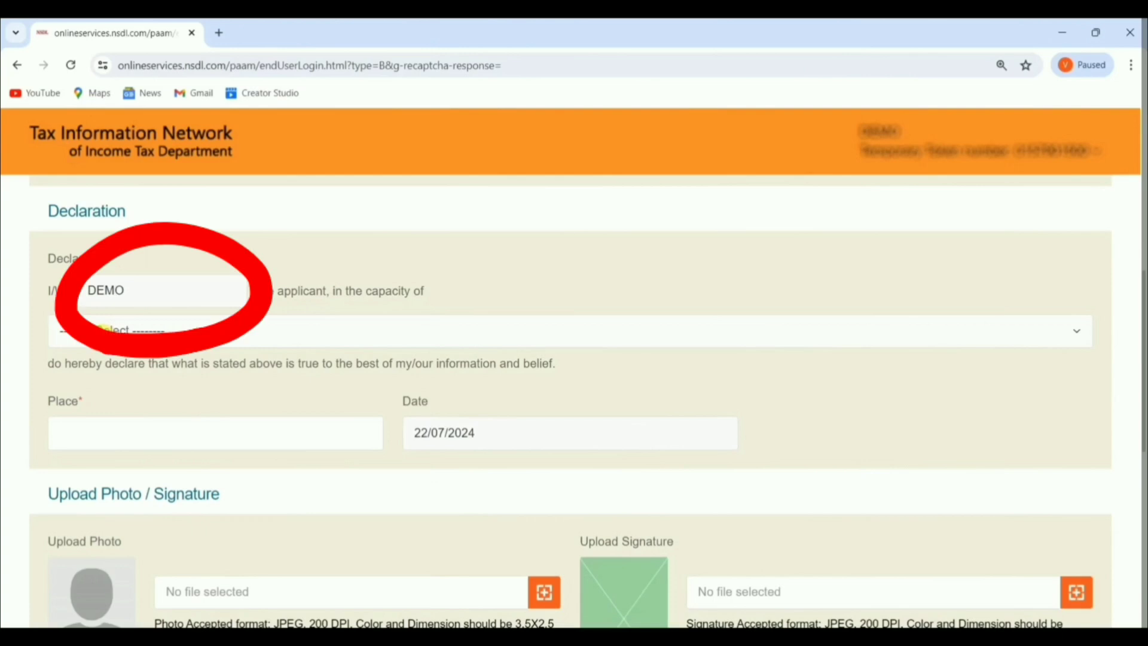
Step: Set the declaration capacity to Himself/Herself and go on to the photo, signature and supporting document uploads
click(108, 344)
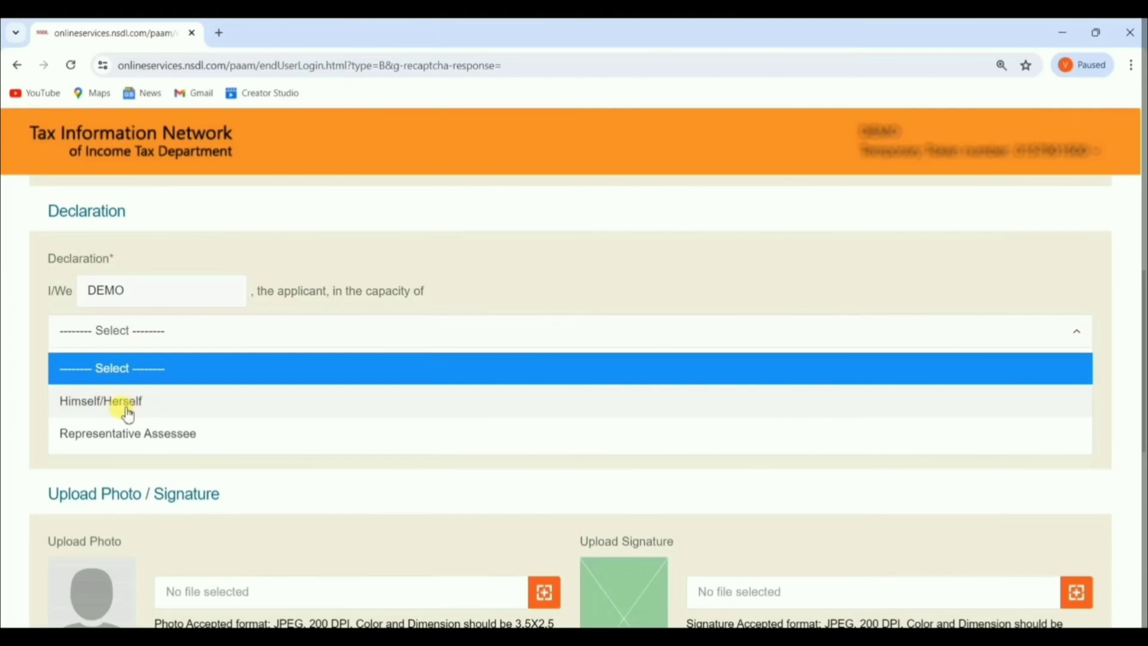
click(128, 414)
scroll(108, 397, down, 4)
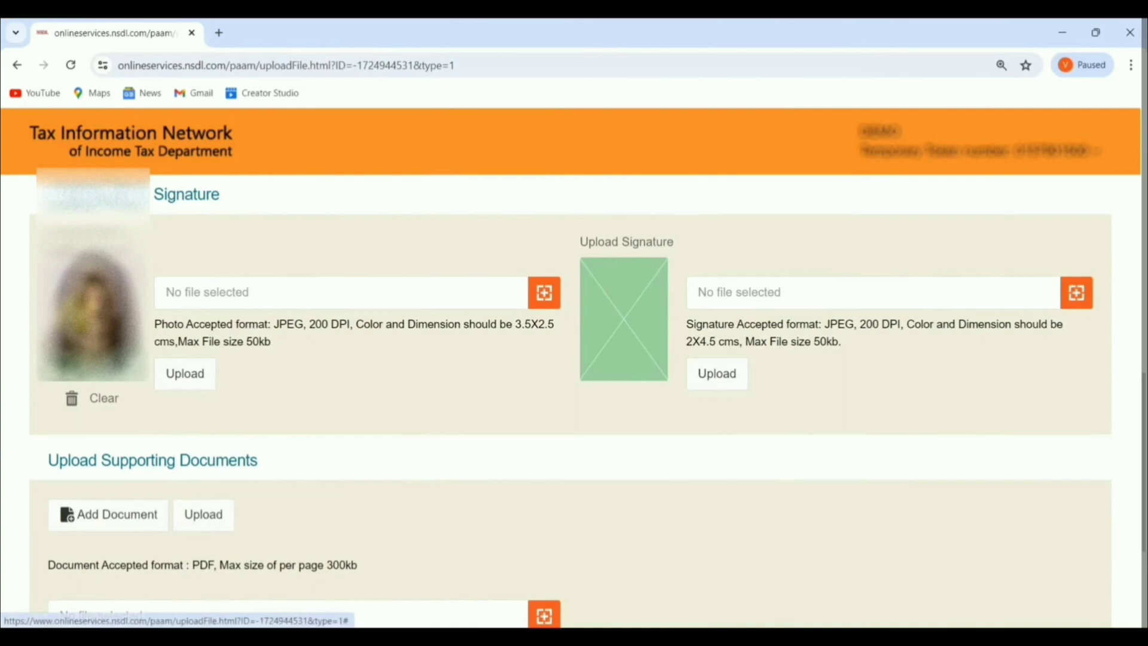
scroll(166, 415, down, 3)
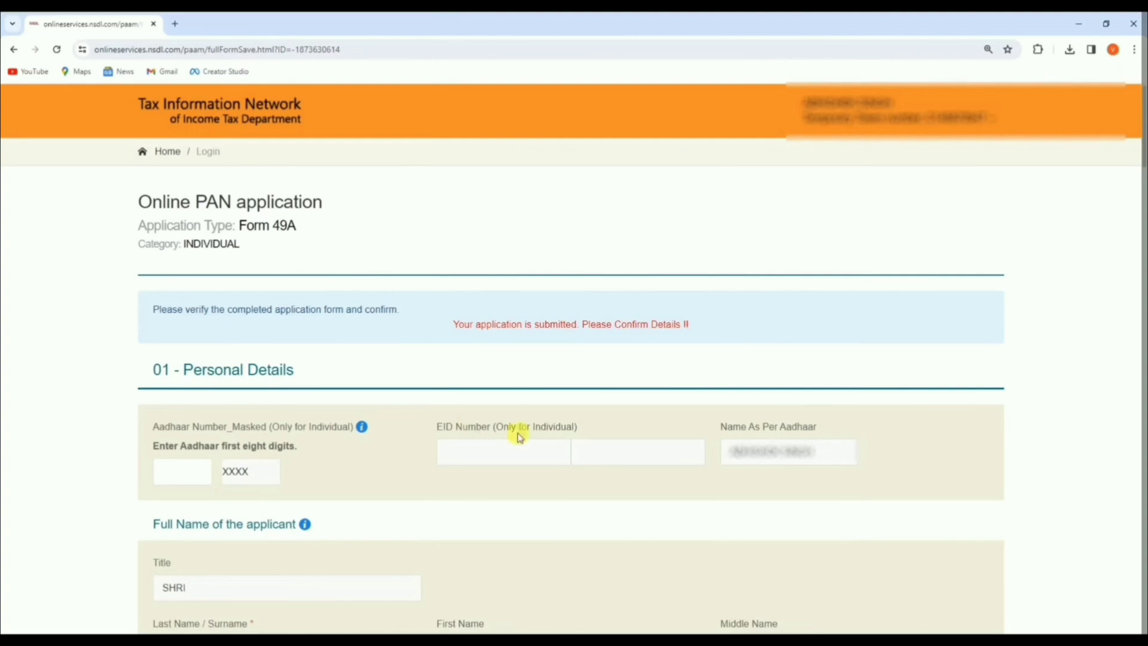
Step: Fill in the first eight digits of the Aadhaar number and proceed with the completed application
click(171, 475)
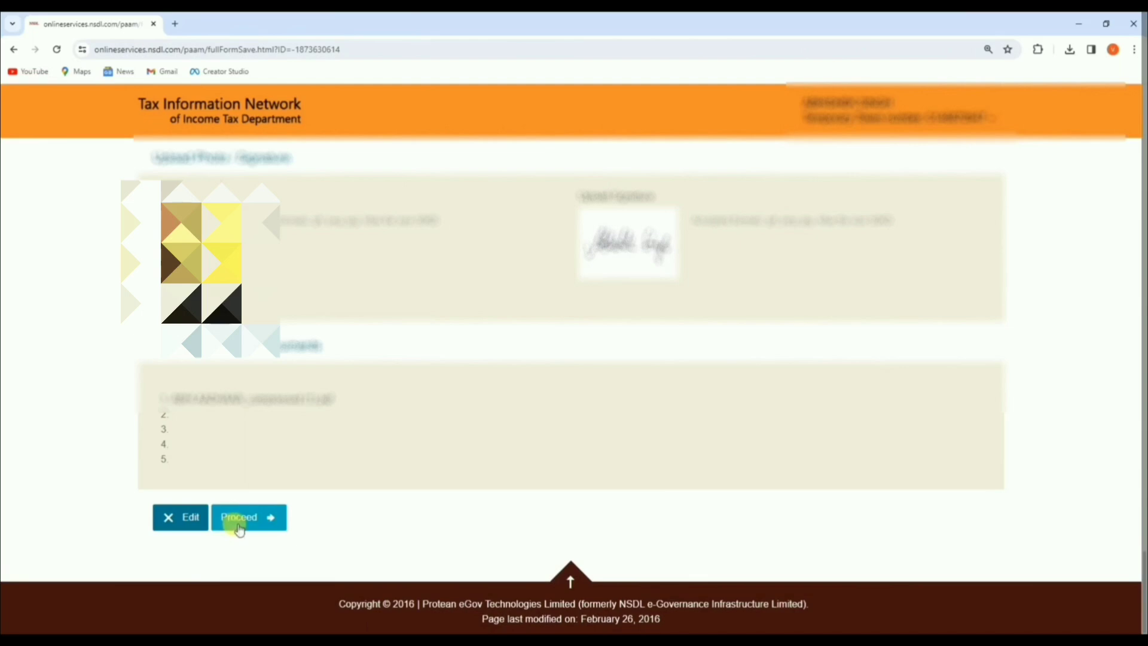
click(239, 528)
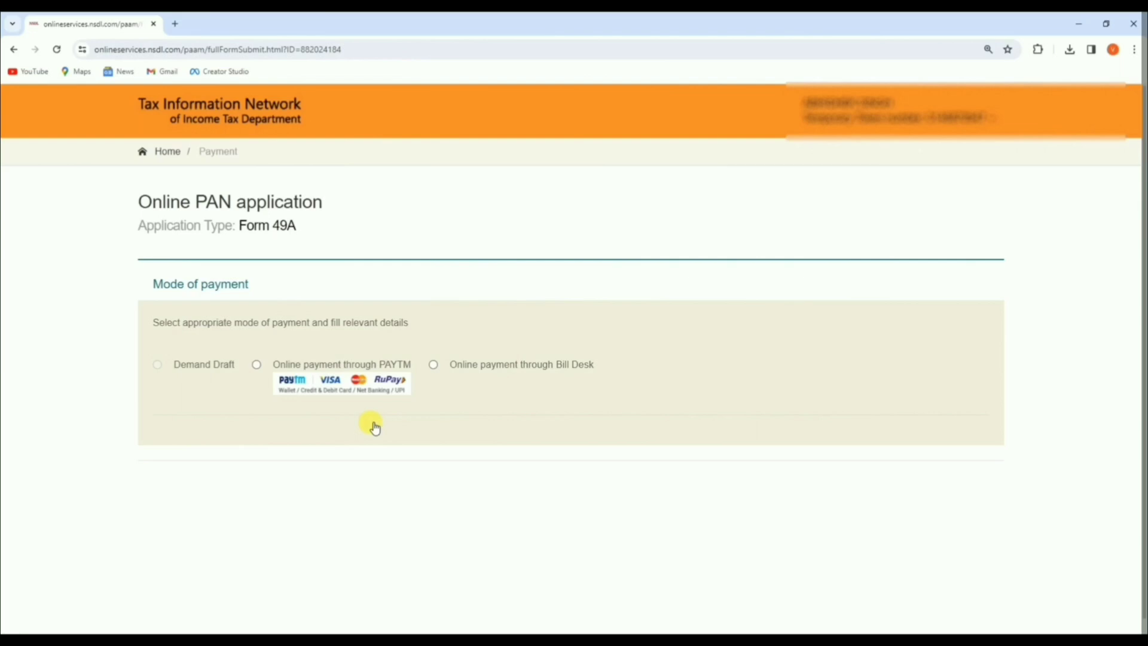
Step: Select online payment through Bill Desk, agree to the terms of service and confirm the payment
click(470, 369)
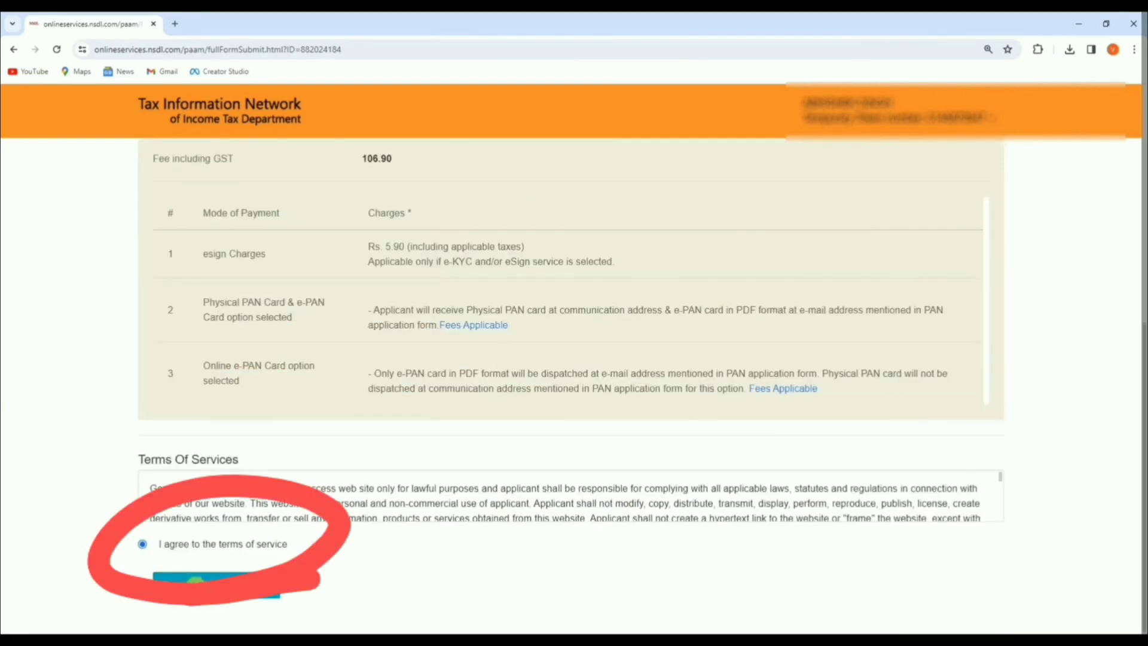
click(199, 587)
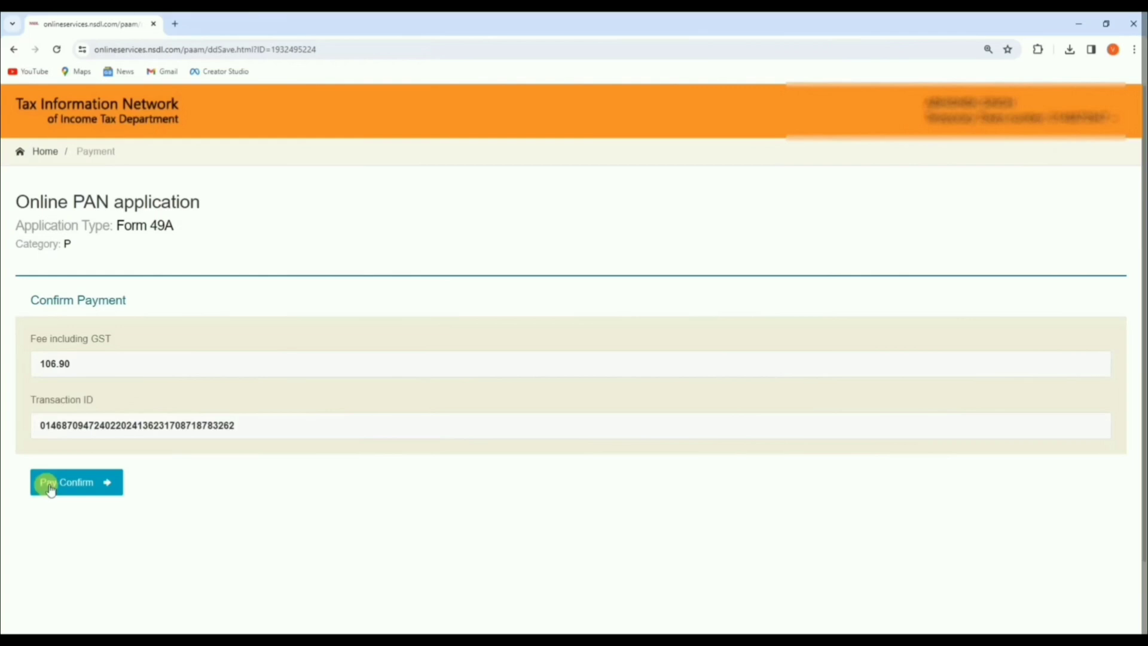
click(51, 489)
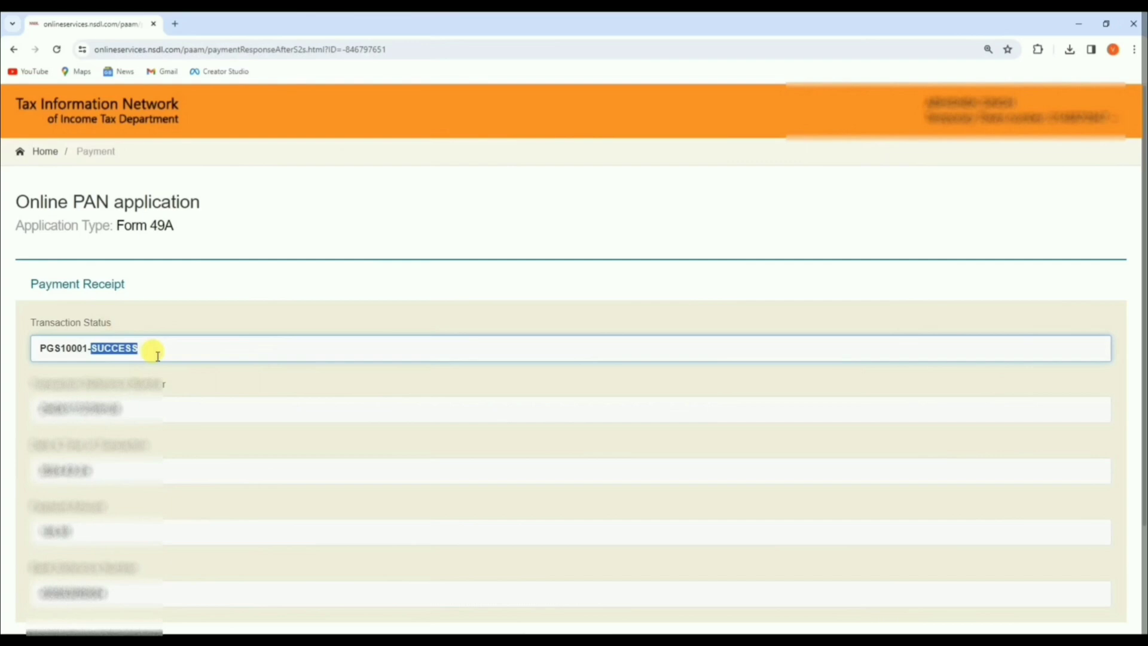
Step: Continue from the payment receipt and proceed with the Aadhaar authentication
scroll(66, 529, down, 2)
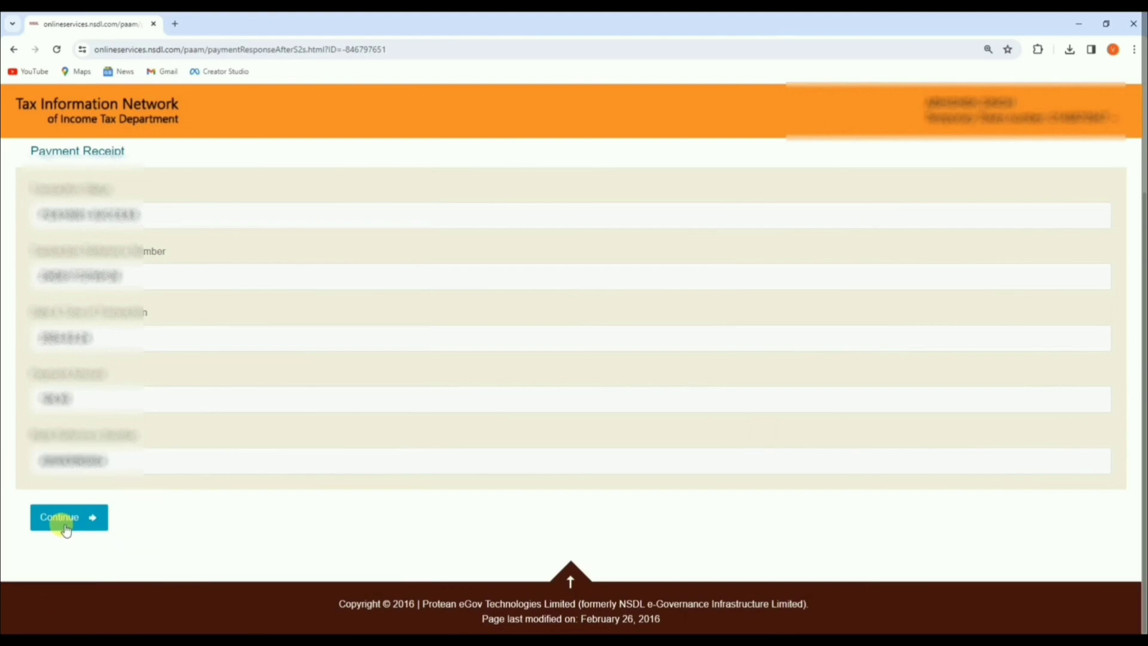
click(66, 529)
triple_click(117, 338)
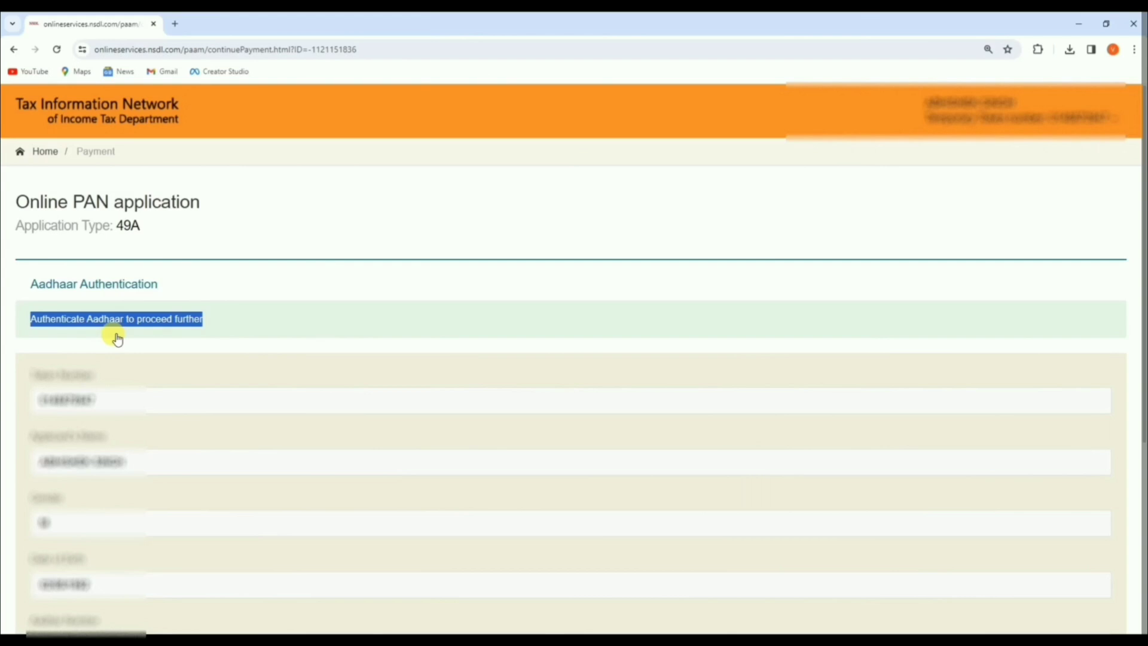
scroll(117, 337, down, 4)
click(34, 451)
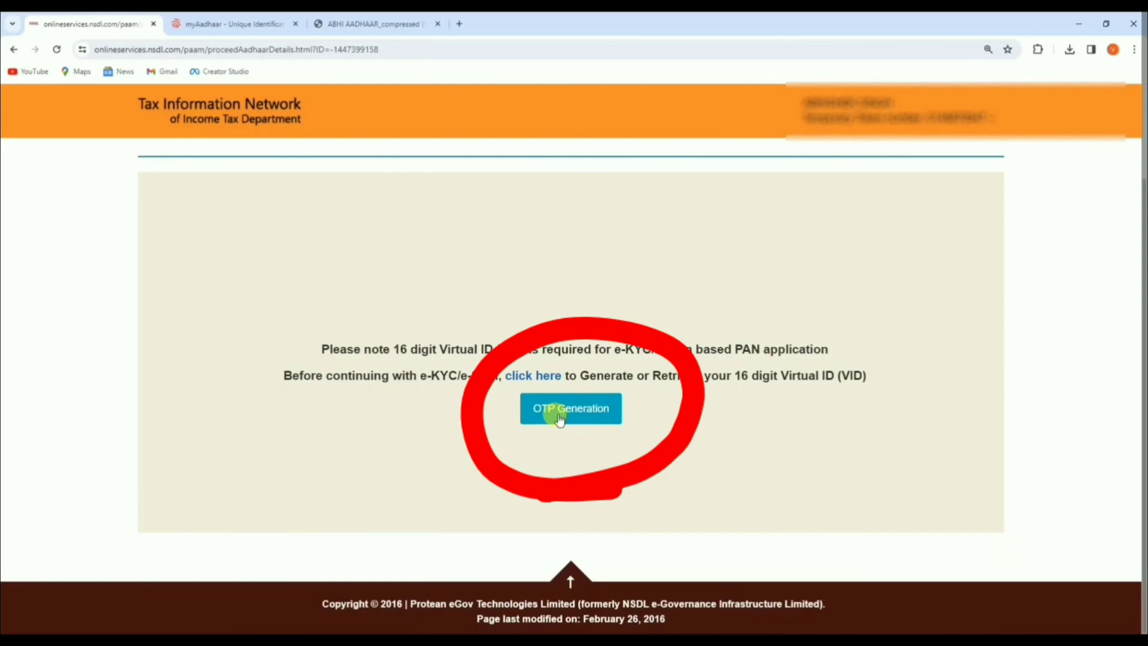
Step: Generate the Aadhaar OTP, enter it in the OTP field and submit it for verification
click(559, 418)
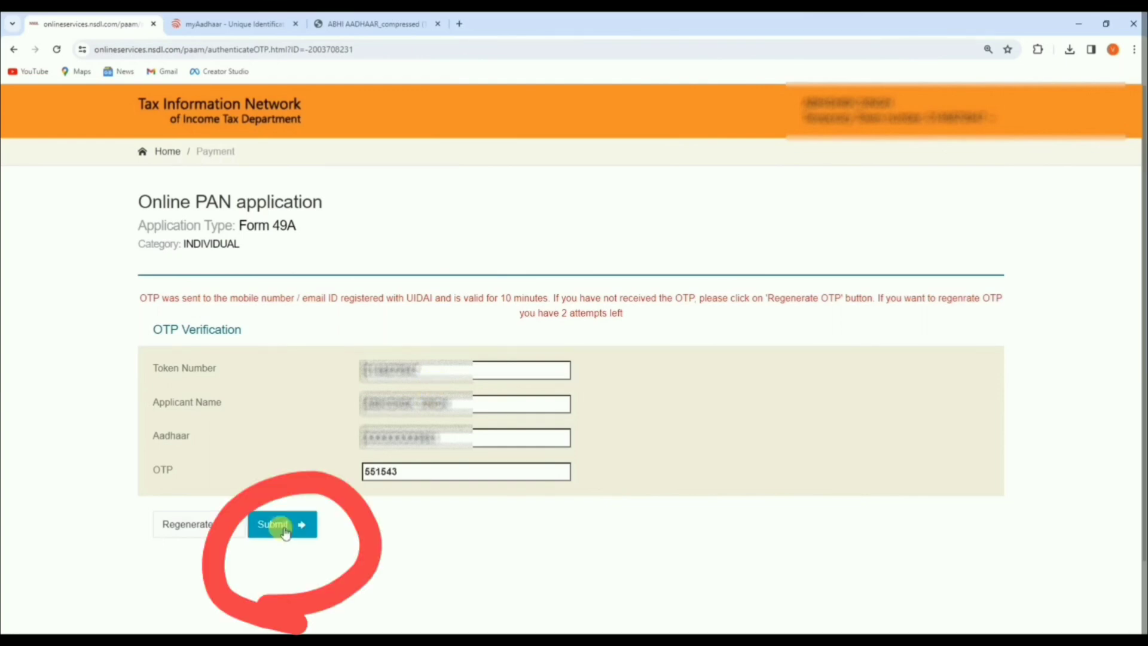
click(283, 530)
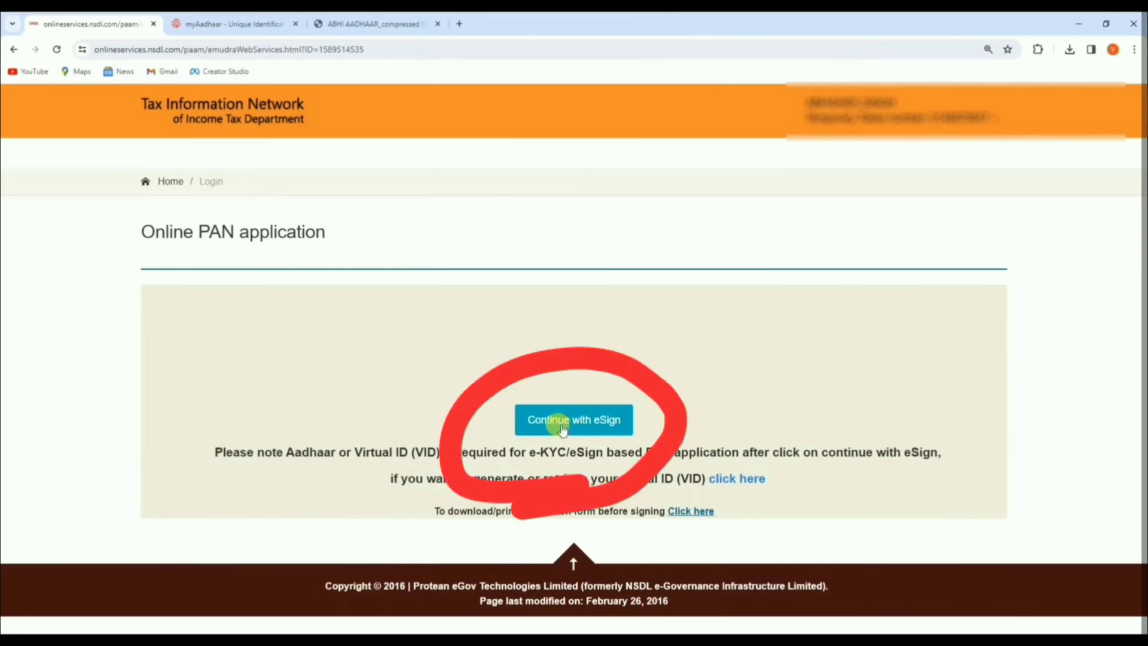
Step: eSign the application with the VID/Aadhaar number and the OTP, and highlight the password format on the acknowledgement page
click(562, 422)
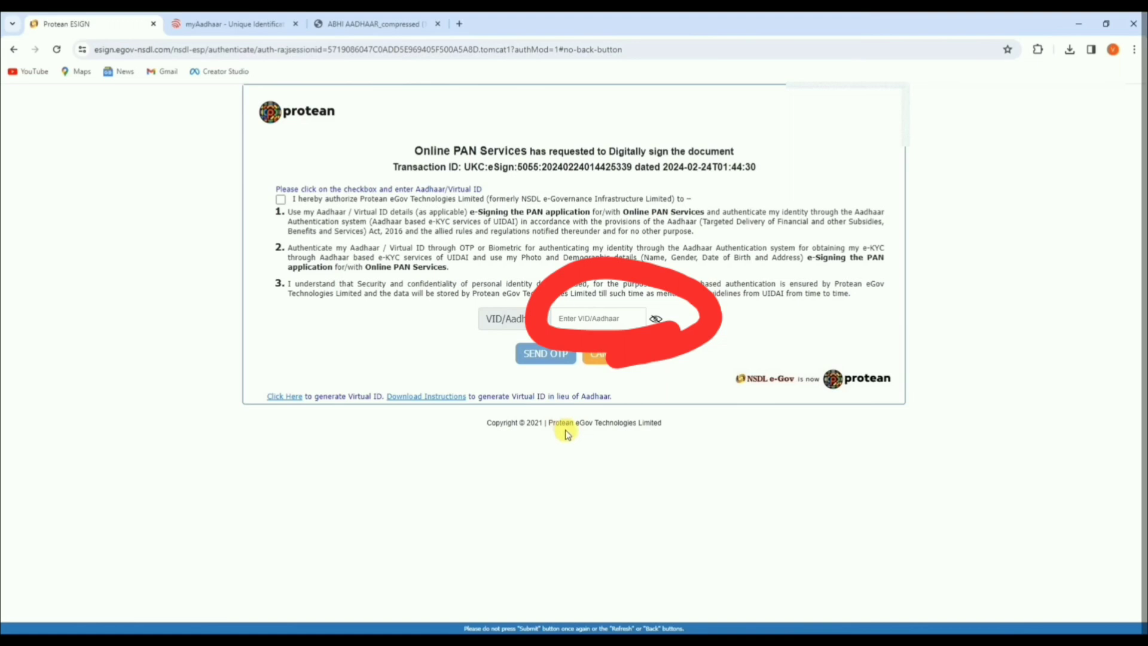
click(584, 318)
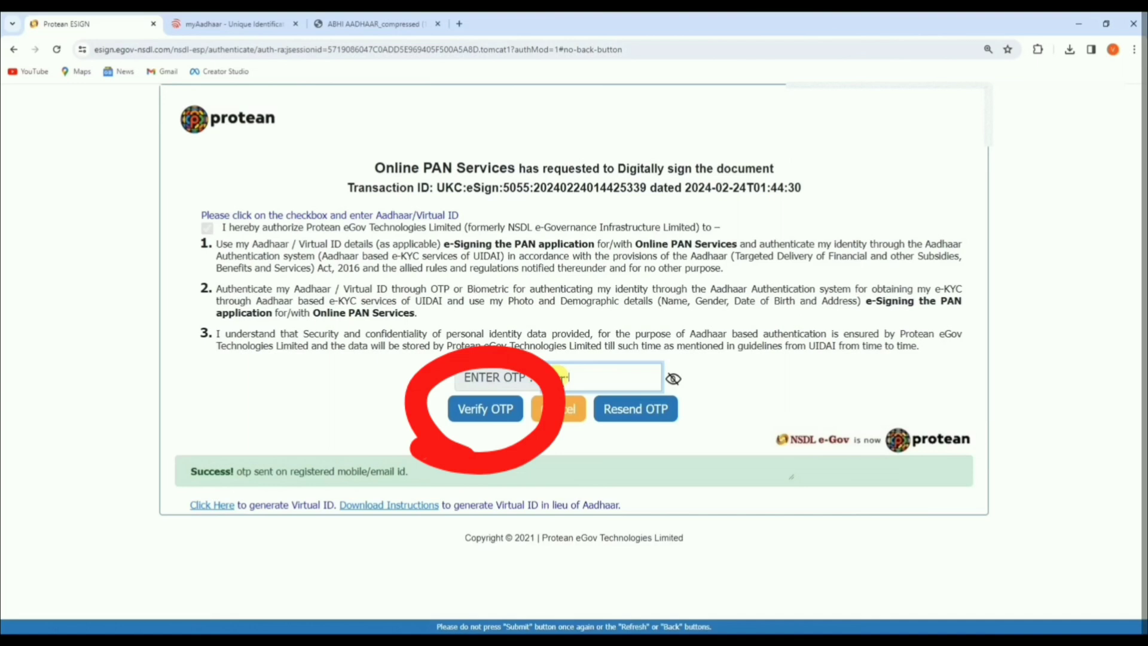
click(484, 410)
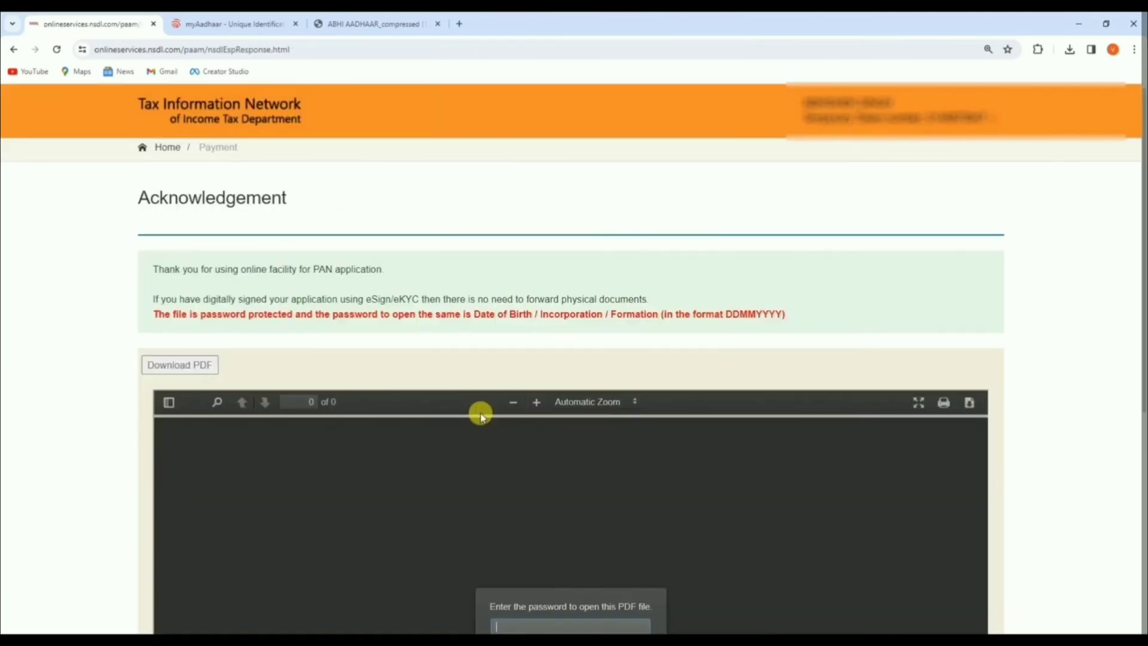
drag(674, 315, 785, 315)
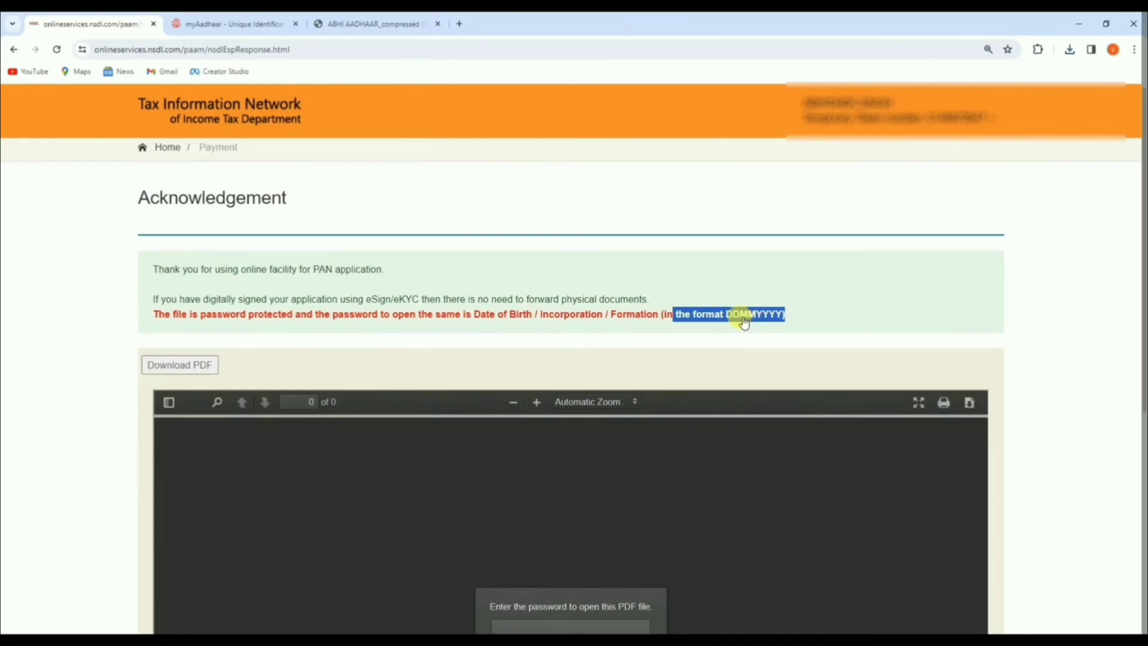